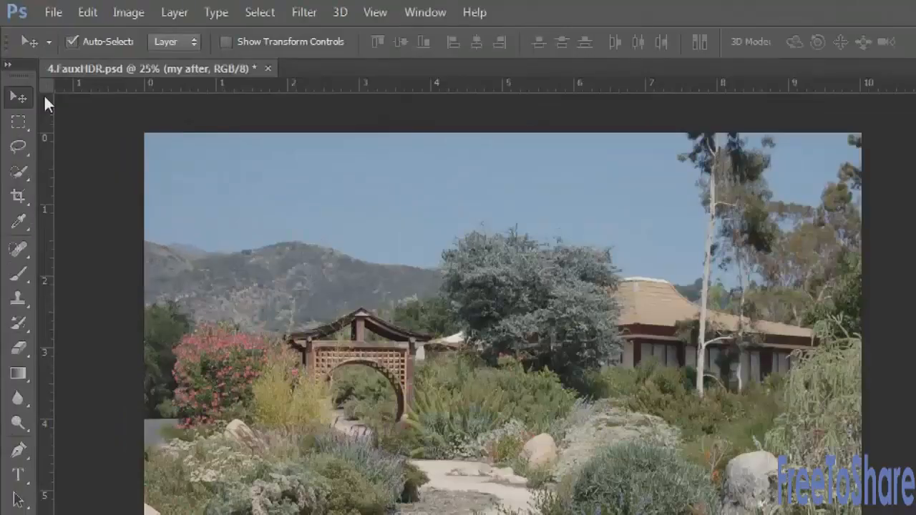
pyautogui.click(137, 16)
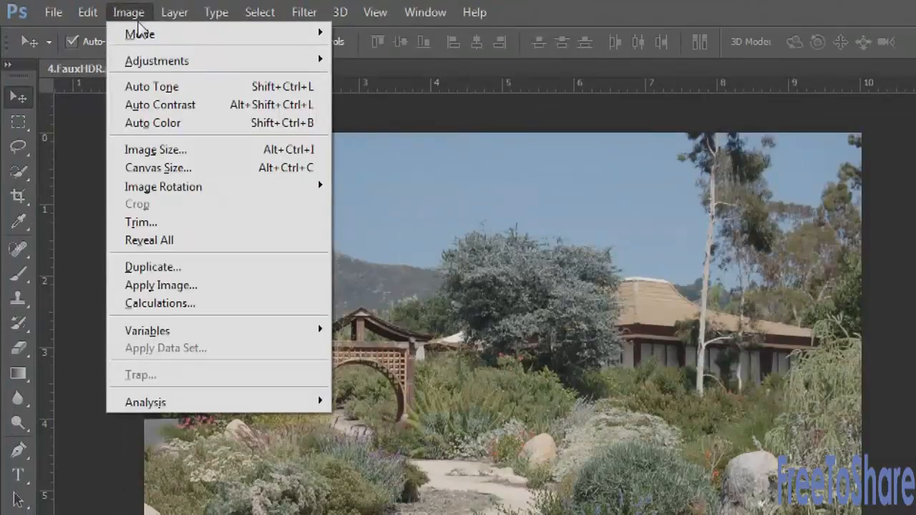
pyautogui.moveTo(147, 64)
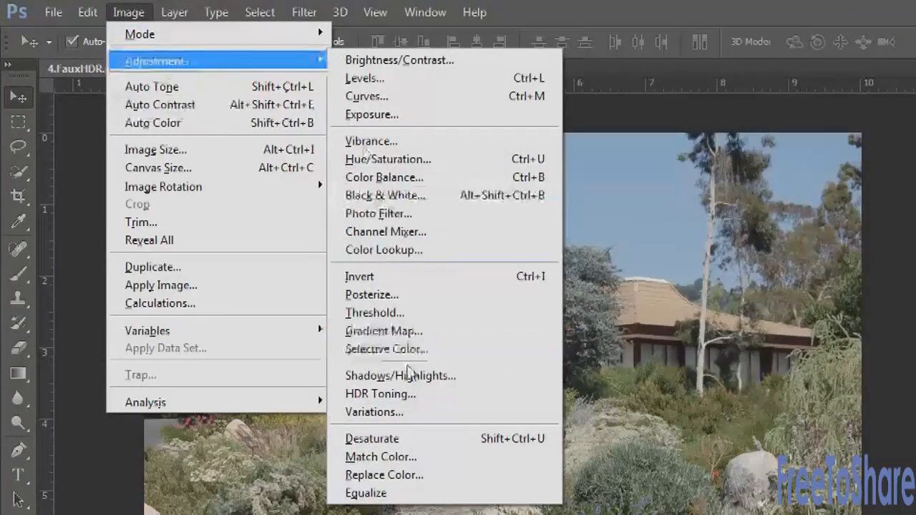
pyautogui.click(406, 398)
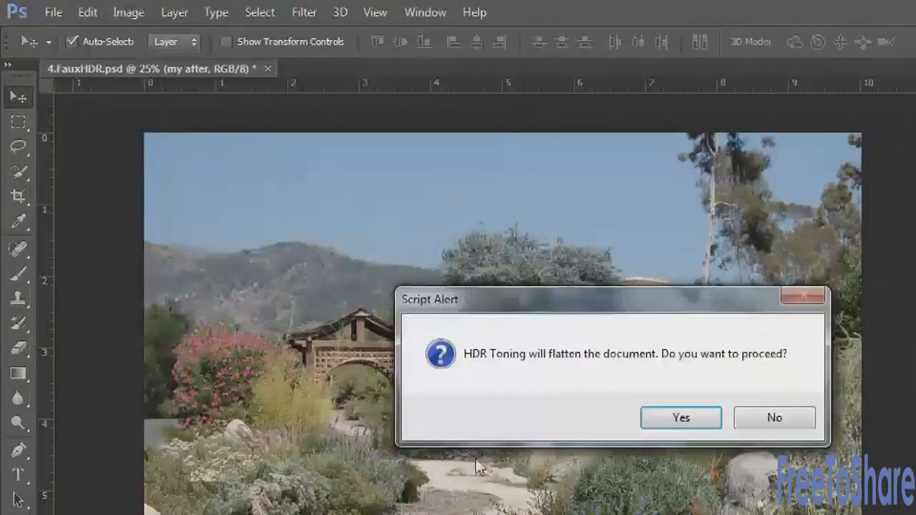
pyautogui.click(771, 420)
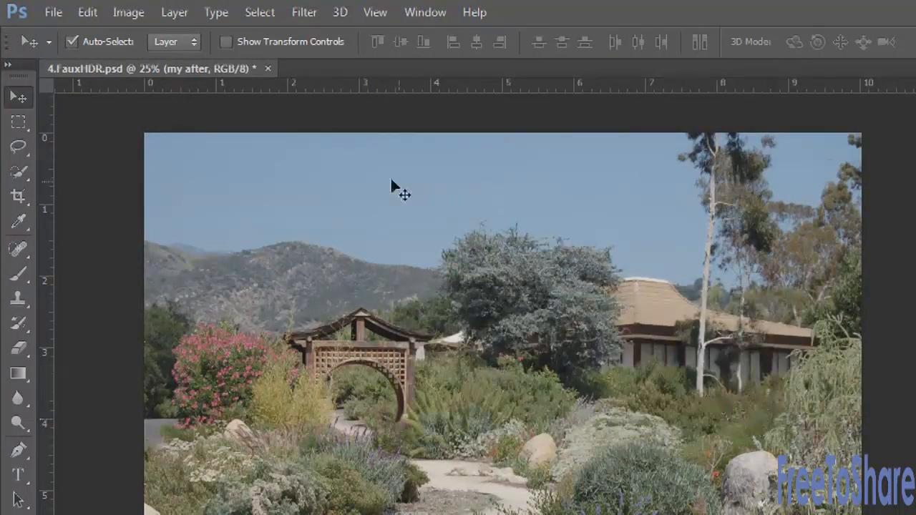
# Step: Duplicate the 4.FauxHDR.psd document under the suggested copy name and return to the original document
pyautogui.click(123, 13)
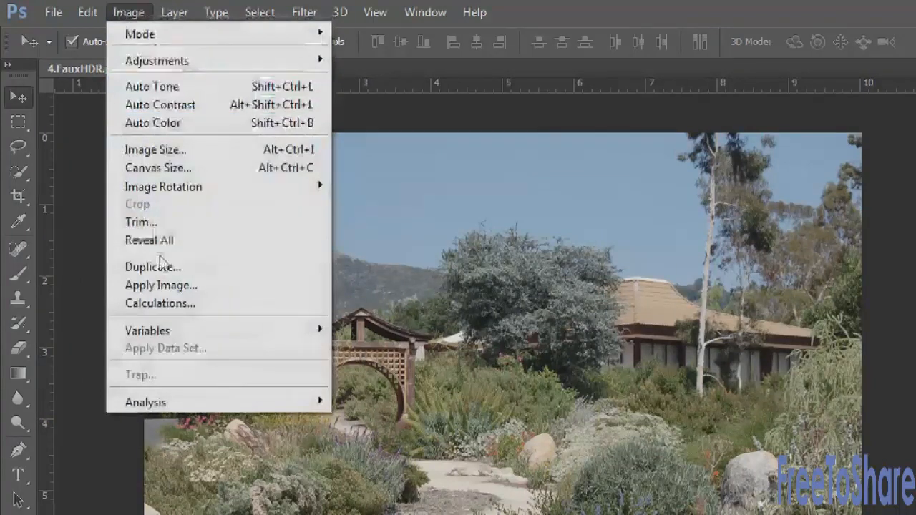
pyautogui.click(156, 266)
pyautogui.press('Return')
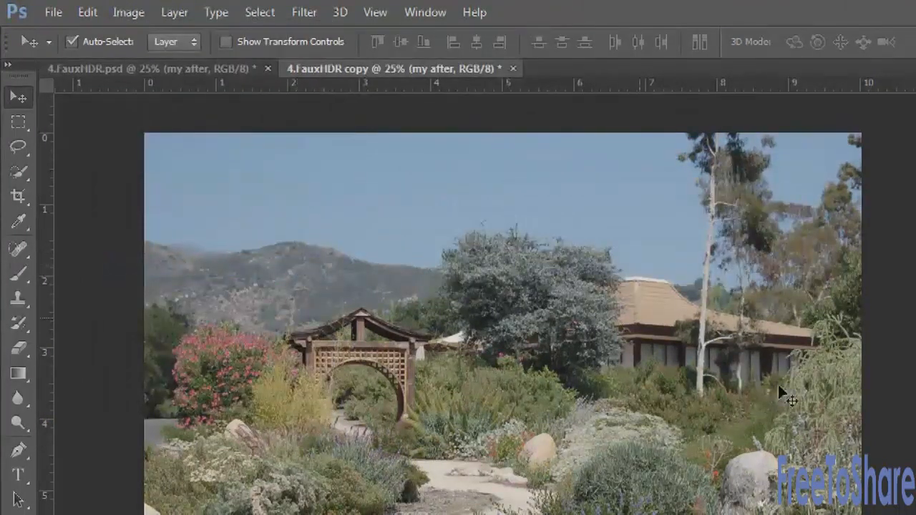
pyautogui.click(199, 66)
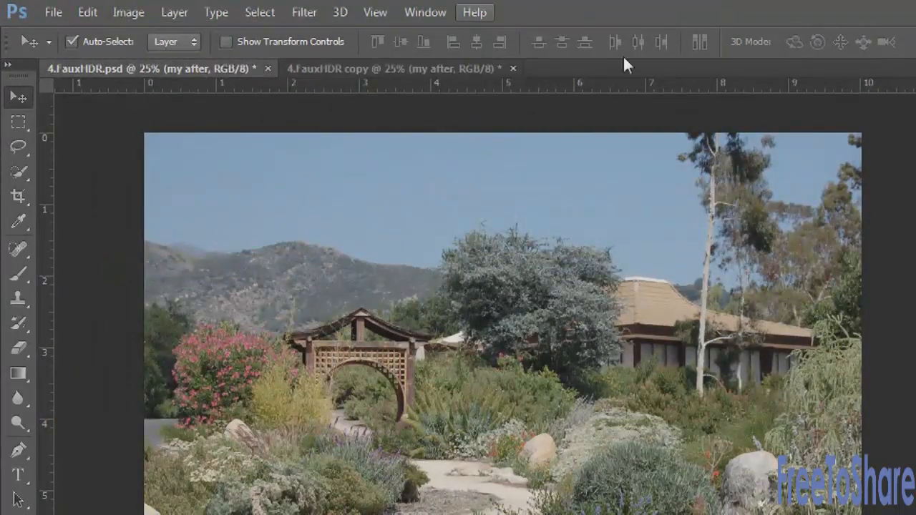
# Step: Start HDR Toning on the original 4.FauxHDR.psd document and agree to flatten its layers
pyautogui.click(123, 13)
pyautogui.moveTo(143, 60)
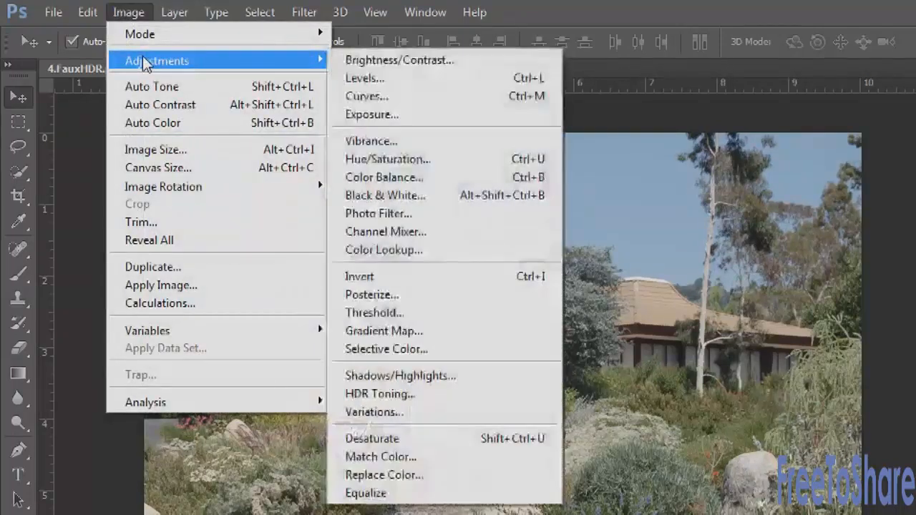
pyautogui.click(426, 403)
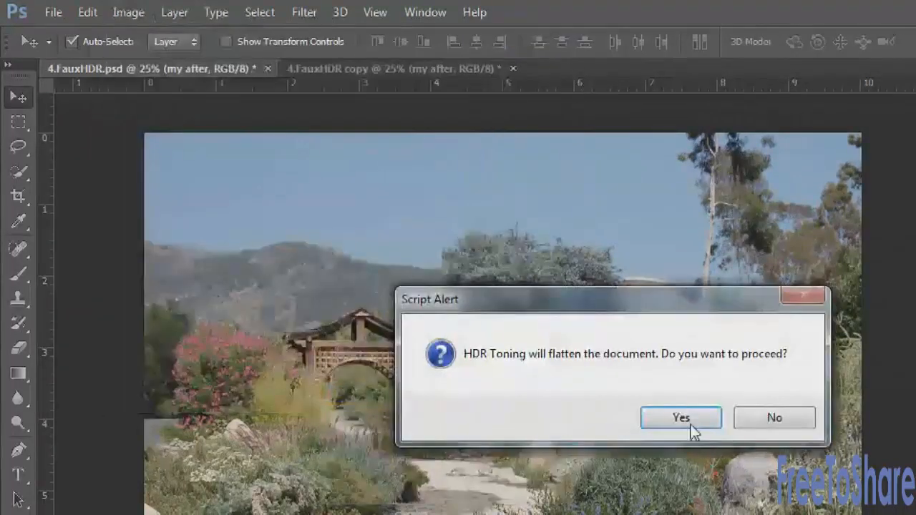
pyautogui.click(691, 424)
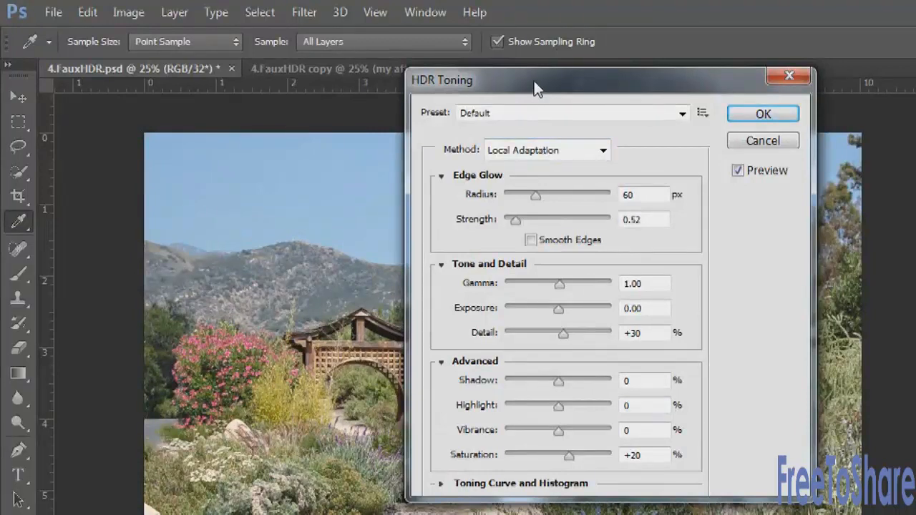
# Step: Move the HDR Toning dialog clear of most of the photo and inspect the Toning Curve and Histogram section, leaving it collapsed
pyautogui.moveTo(534, 80); pyautogui.dragTo(850, 160)
pyautogui.moveTo(623, 47); pyautogui.dragTo(632, 55)
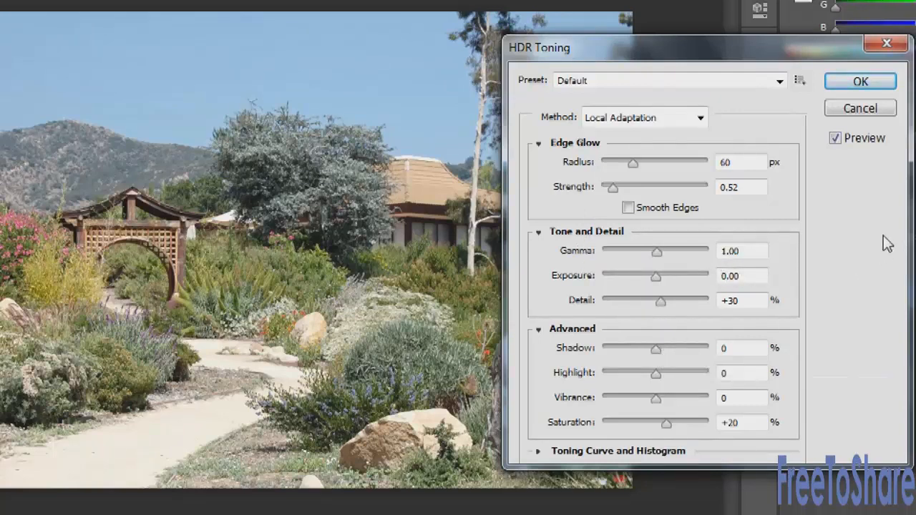
pyautogui.moveTo(728, 44); pyautogui.dragTo(764, 9)
pyautogui.click(574, 417)
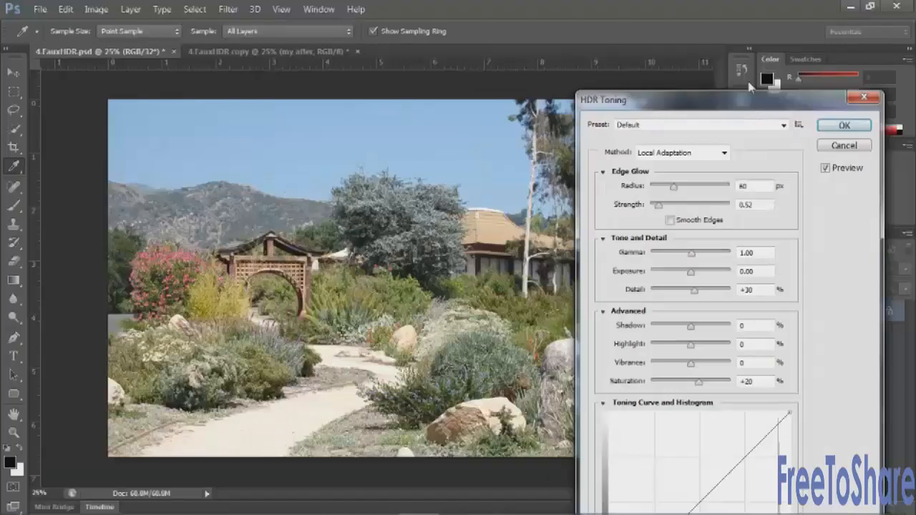
pyautogui.moveTo(771, 11); pyautogui.dragTo(748, 7)
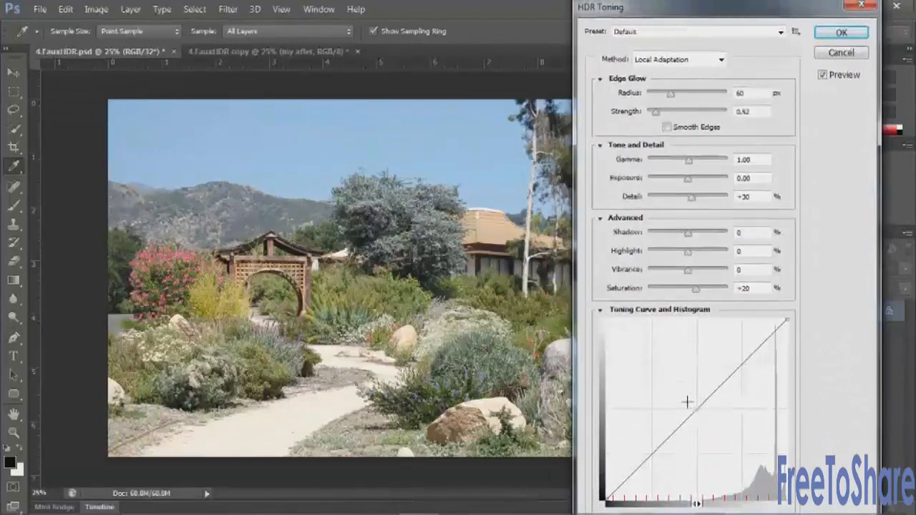
pyautogui.click(600, 310)
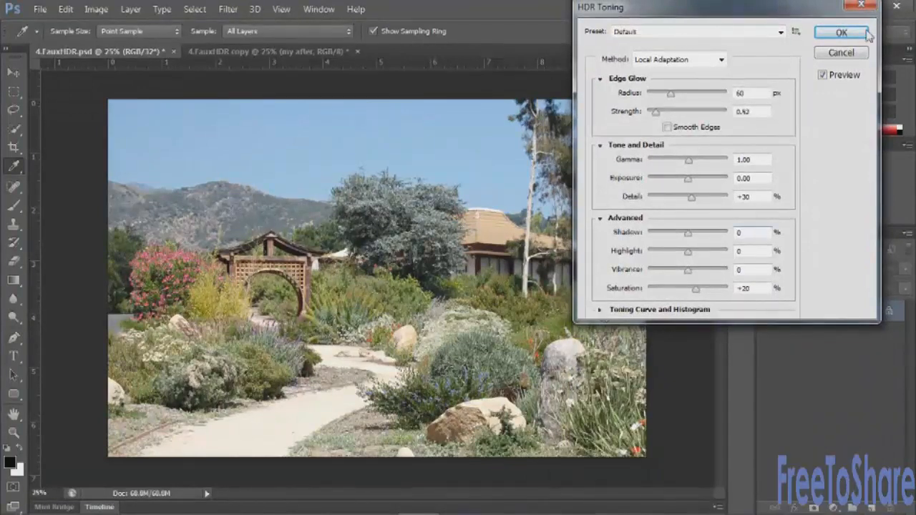
pyautogui.moveTo(752, 10); pyautogui.dragTo(733, 110)
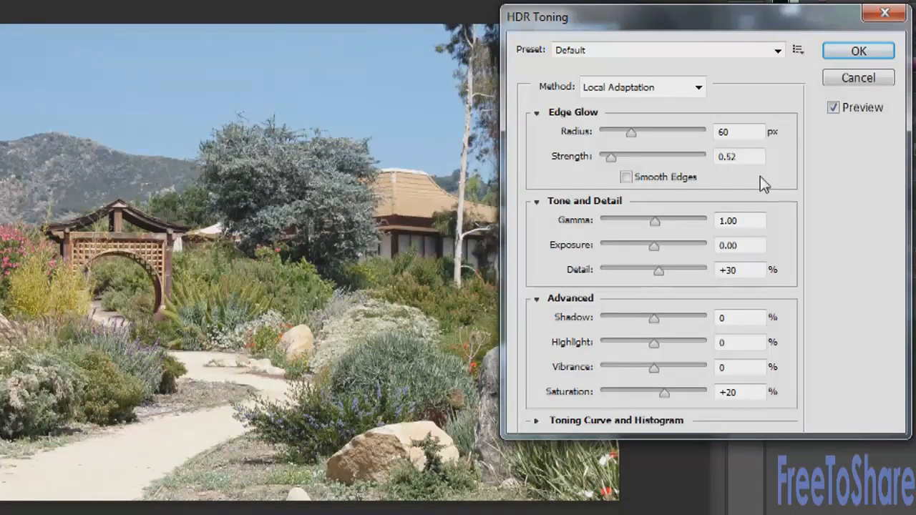
# Step: Set the Edge Glow radius to 240 px and its strength to 1.35
pyautogui.doubleClick(750, 133)
pyautogui.moveTo(634, 134); pyautogui.dragTo(664, 133)
pyautogui.write('240')
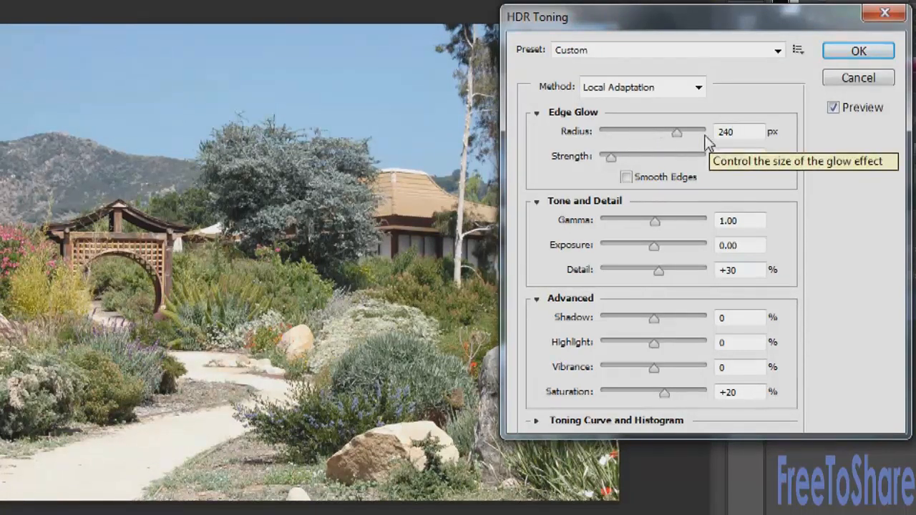
pyautogui.press('Tab')
pyautogui.write('1.35')
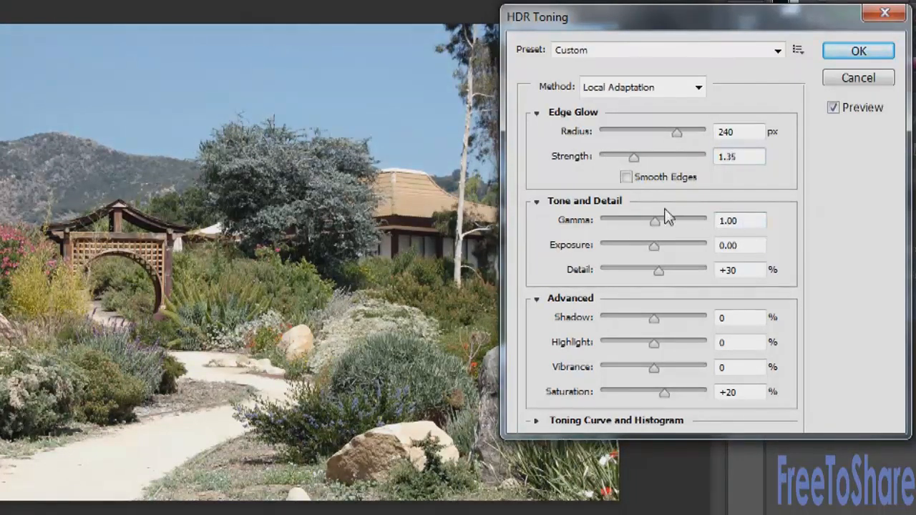
# Step: Set the Tone and Detail values to gamma 1.38, exposure 0.19 and detail 89%
pyautogui.press('Tab')
pyautogui.write('1.38')
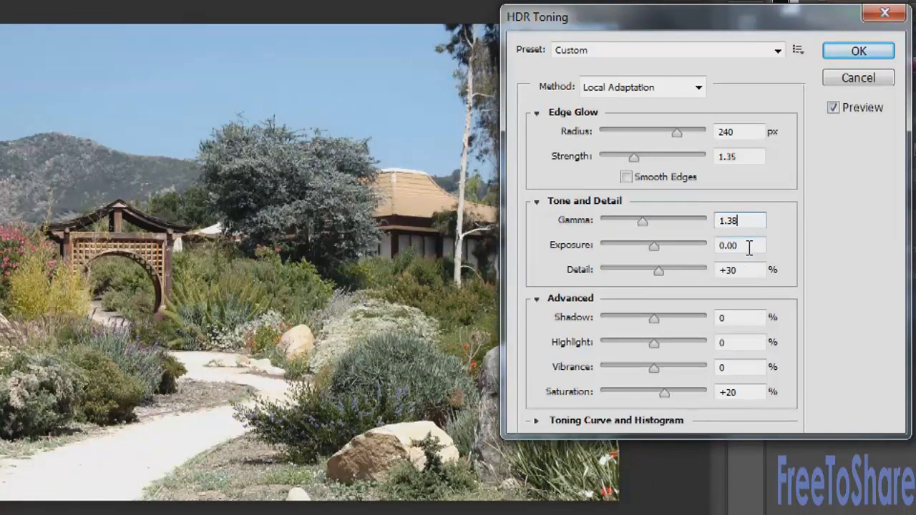
pyautogui.press('Tab')
pyautogui.write('.19')
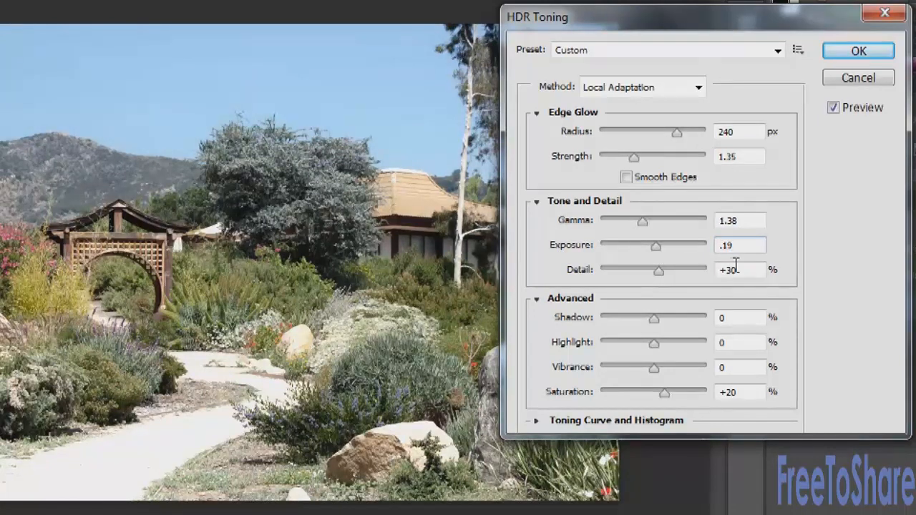
pyautogui.press('Tab')
pyautogui.write('89')
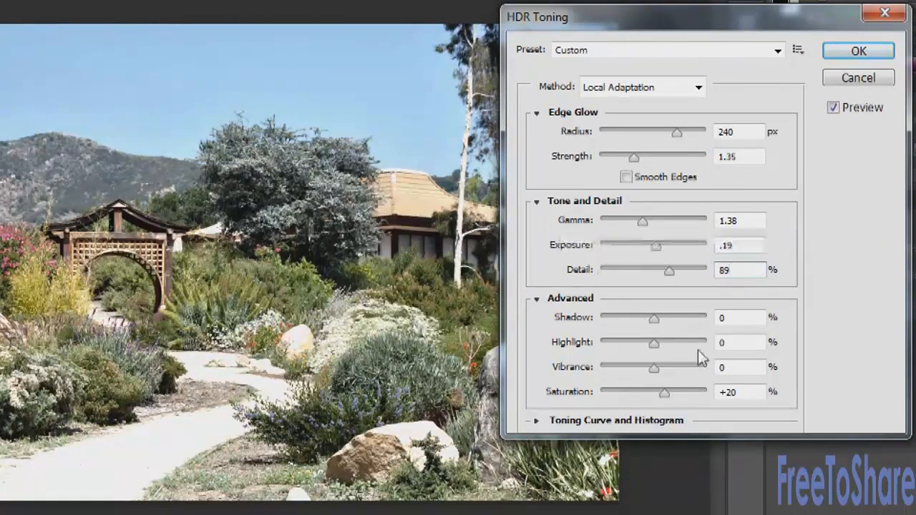
# Step: Set the Advanced shadow value to -8% and the highlight value to -24%
pyautogui.click(740, 321)
pyautogui.write('-8')
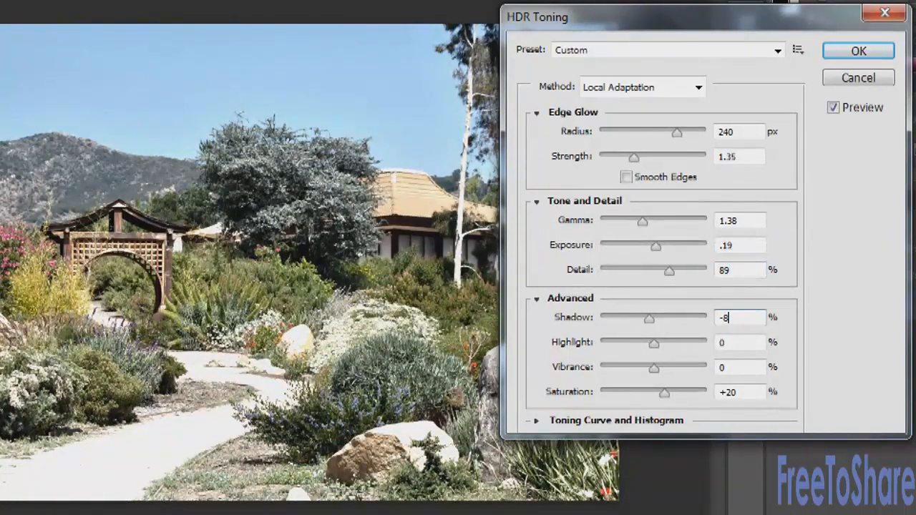
pyautogui.press('Tab')
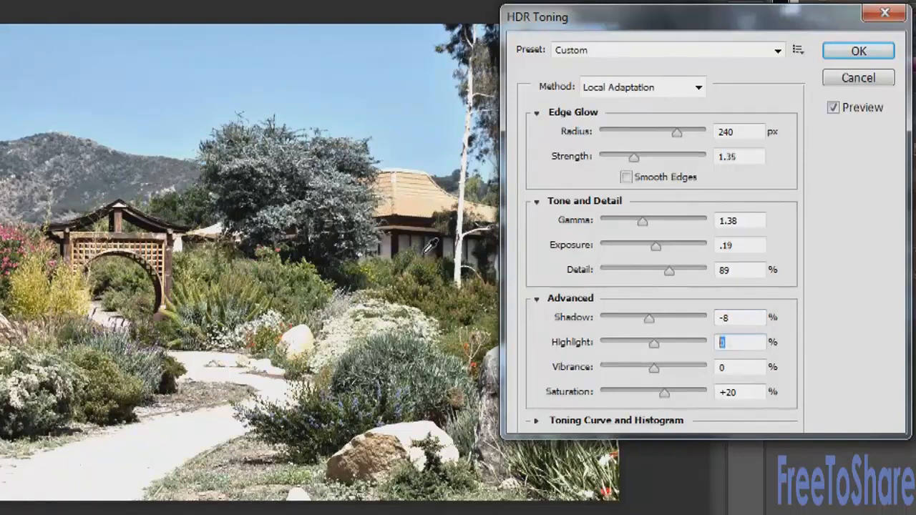
pyautogui.write('-24')
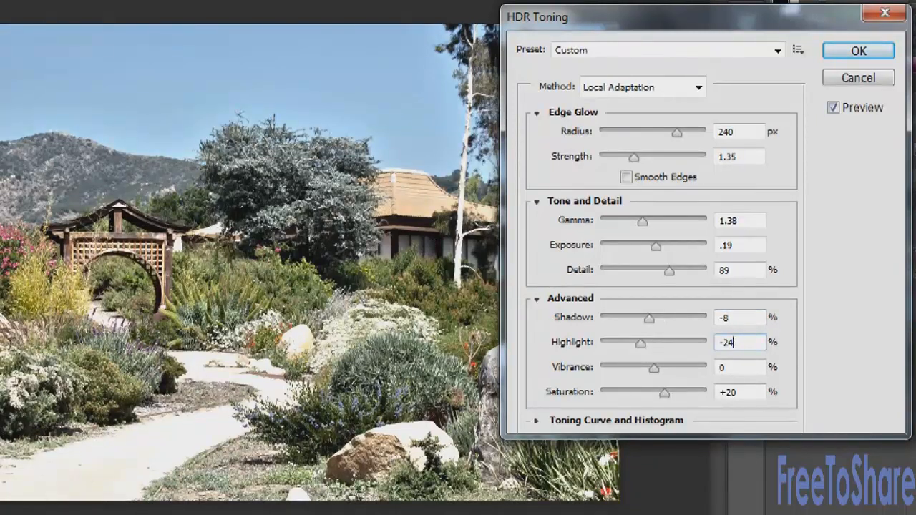
# Step: Set the vibrance to 50% and the saturation to 42%, and apply the HDR toning to the garden photo
pyautogui.click(722, 368)
pyautogui.click(721, 367)
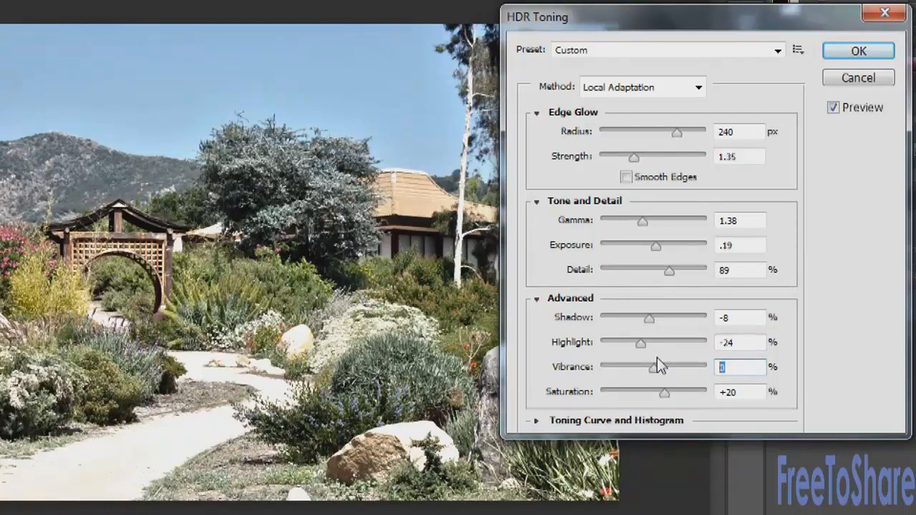
pyautogui.write('50')
pyautogui.click(748, 392)
pyautogui.write('42')
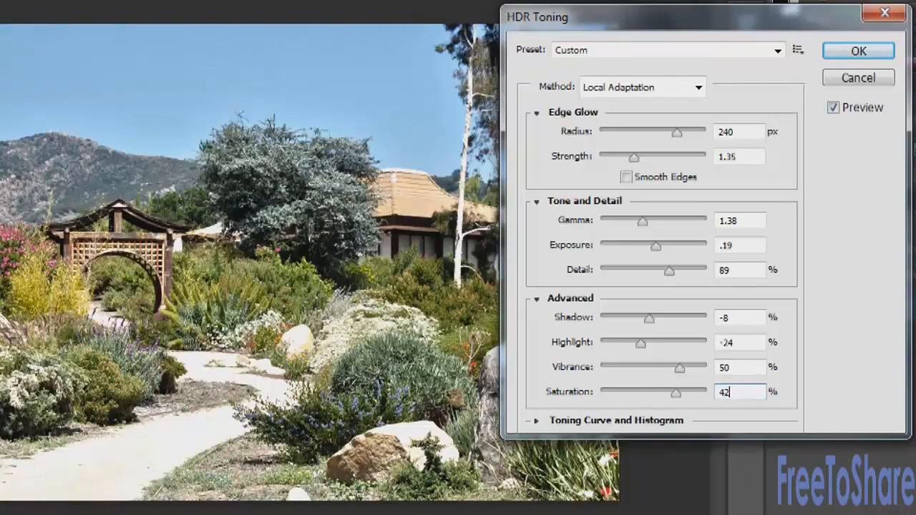
pyautogui.click(739, 342)
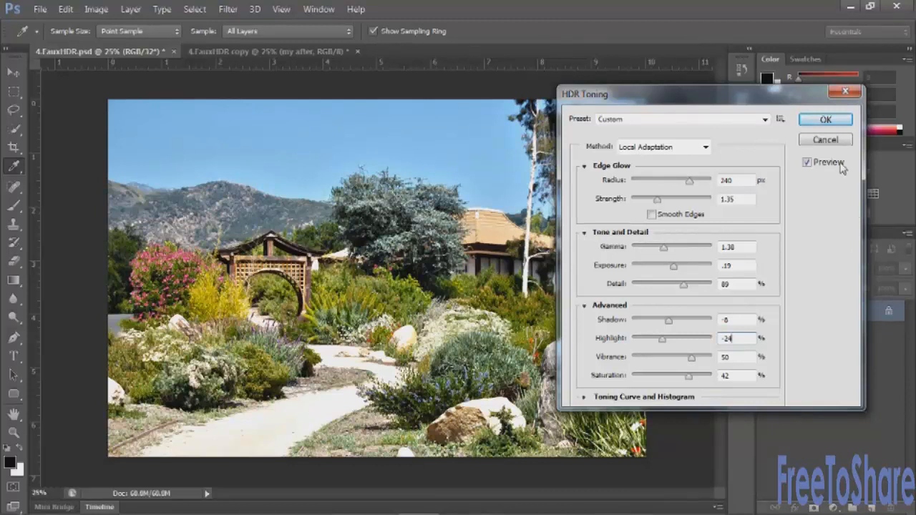
pyautogui.click(832, 124)
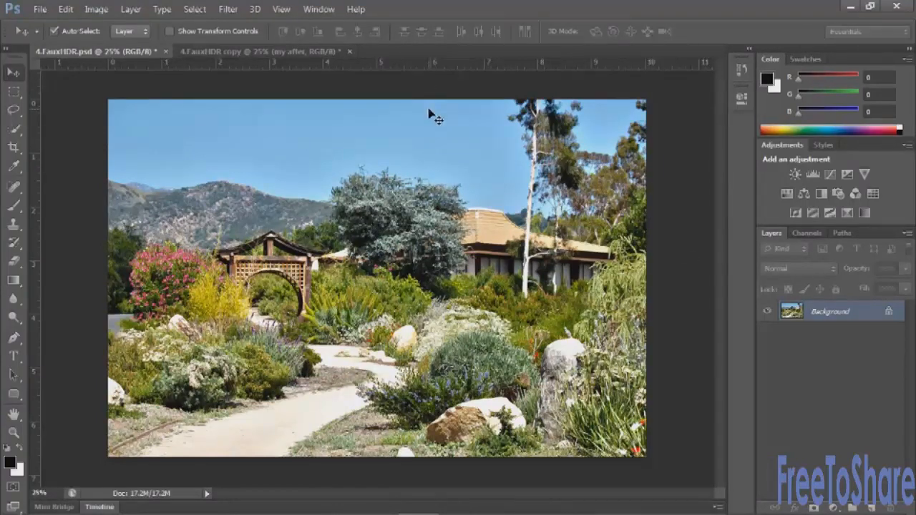
# Step: Switch to the 4.FauxHDR copy document and show the garden photo's "after" layer for comparison
pyautogui.hotkey('ctrl', 'z')
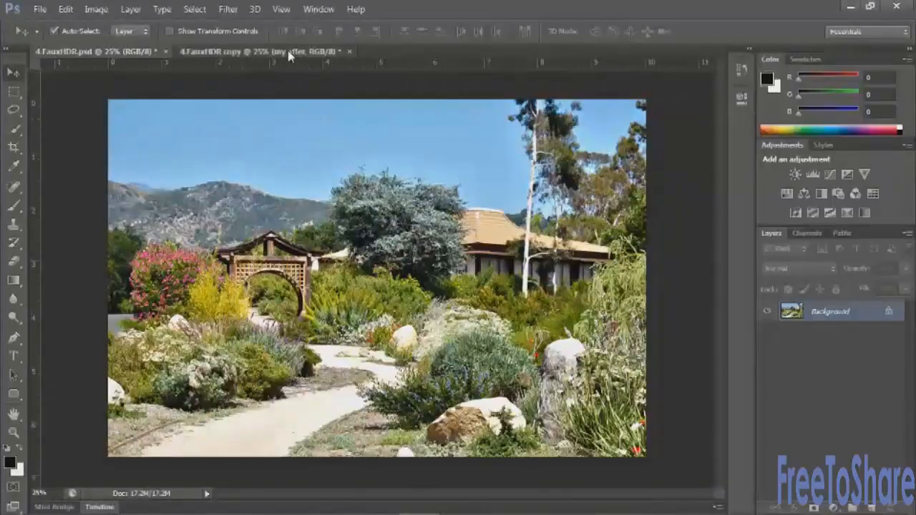
pyautogui.click(289, 54)
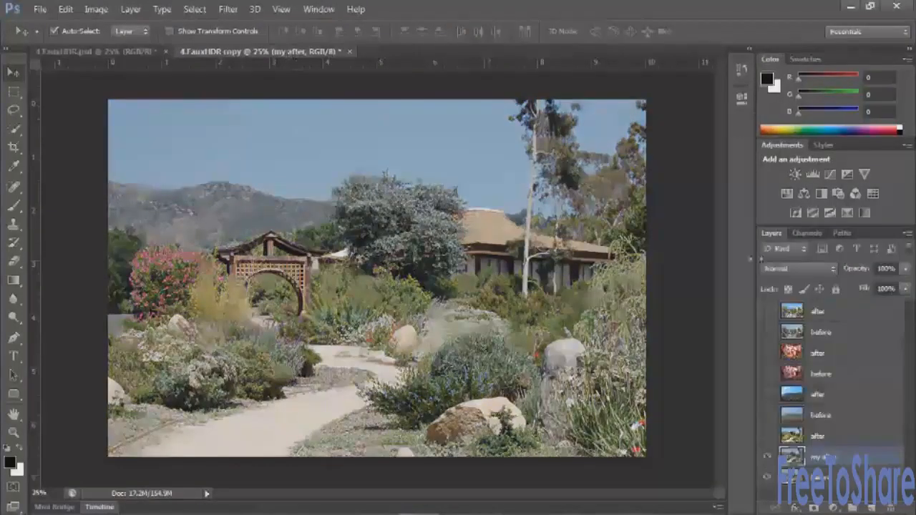
pyautogui.click(768, 437)
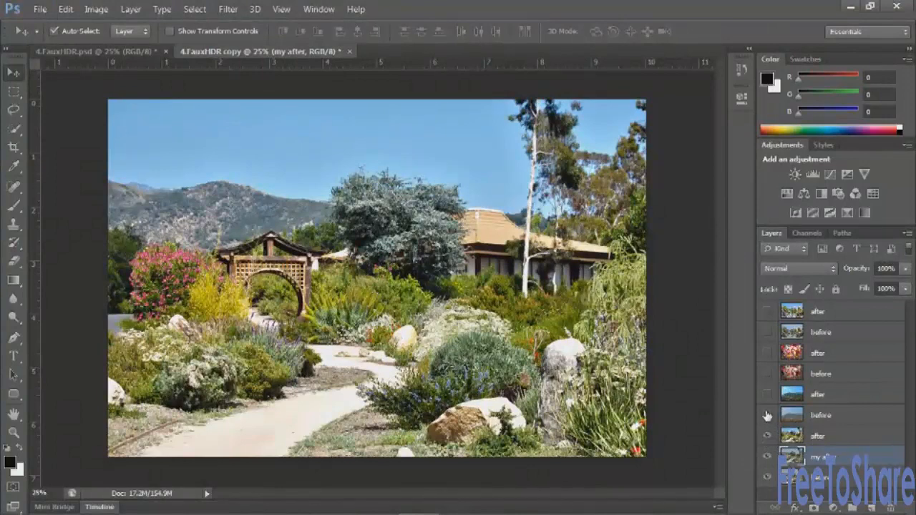
# Step: Show the hidden before and after layers of the mountain, fabric and street photos one by one, working up the layer stack
pyautogui.click(768, 415)
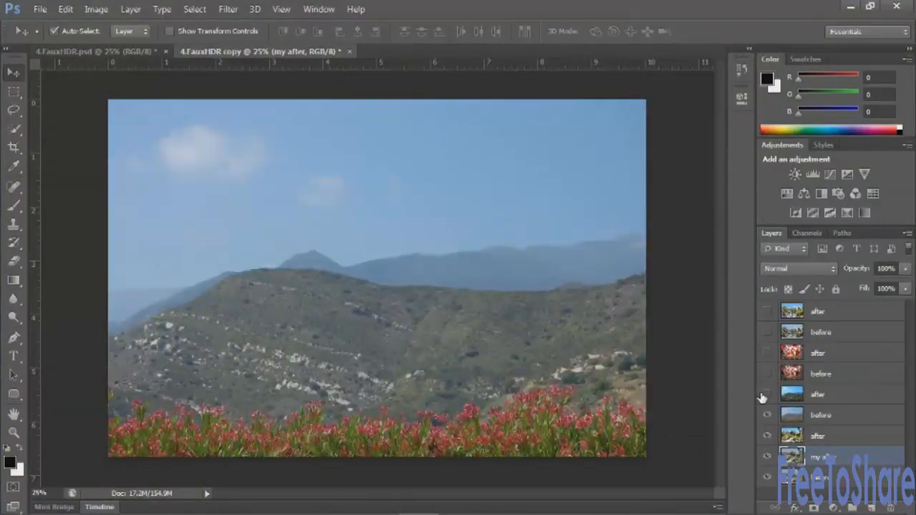
pyautogui.click(766, 395)
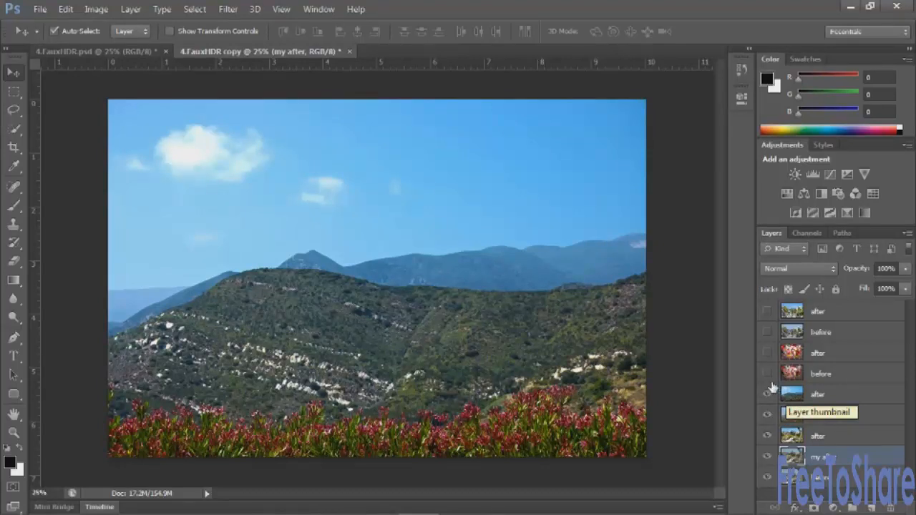
pyautogui.click(766, 374)
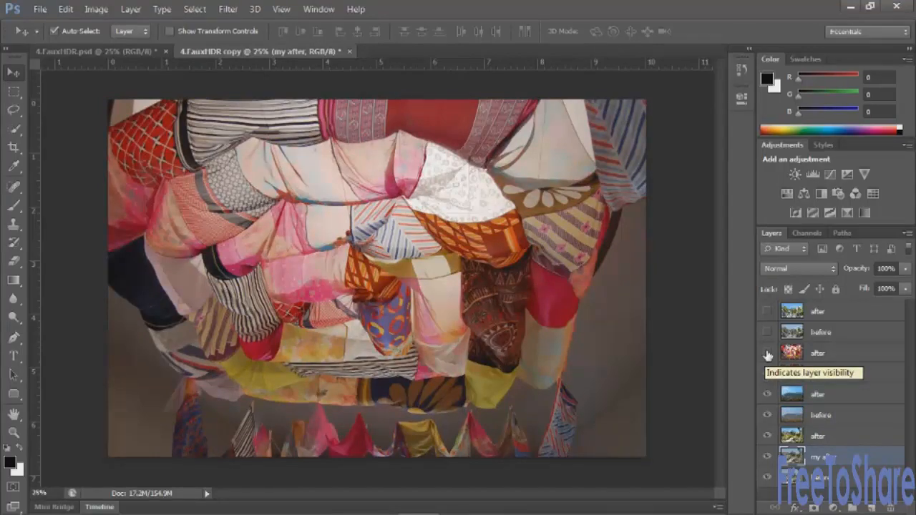
pyautogui.click(767, 354)
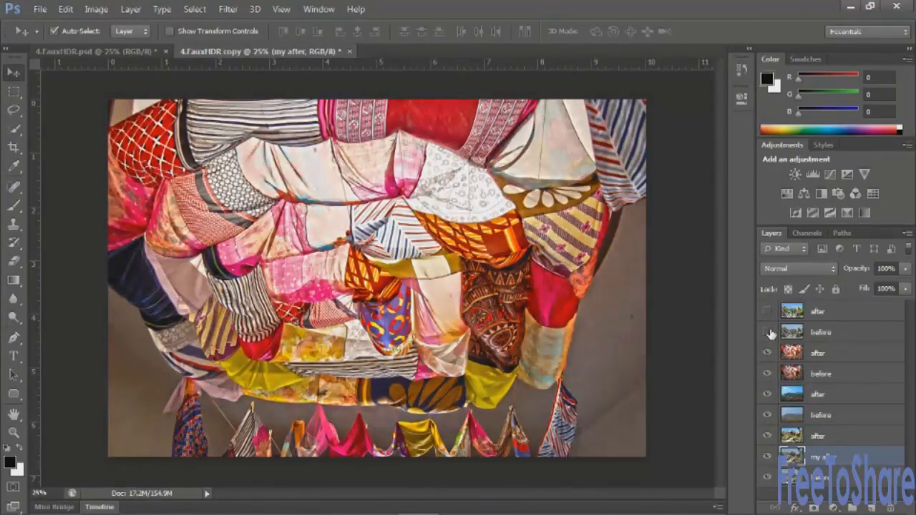
pyautogui.click(767, 332)
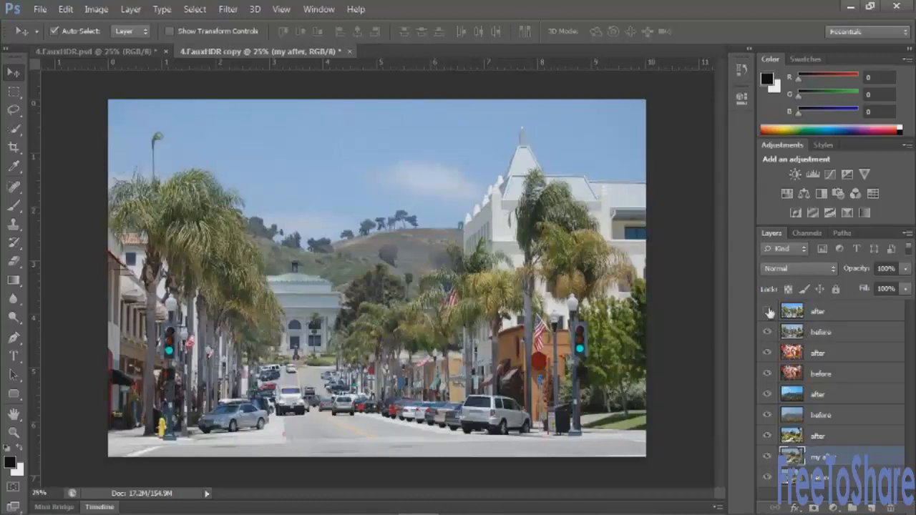
pyautogui.click(767, 311)
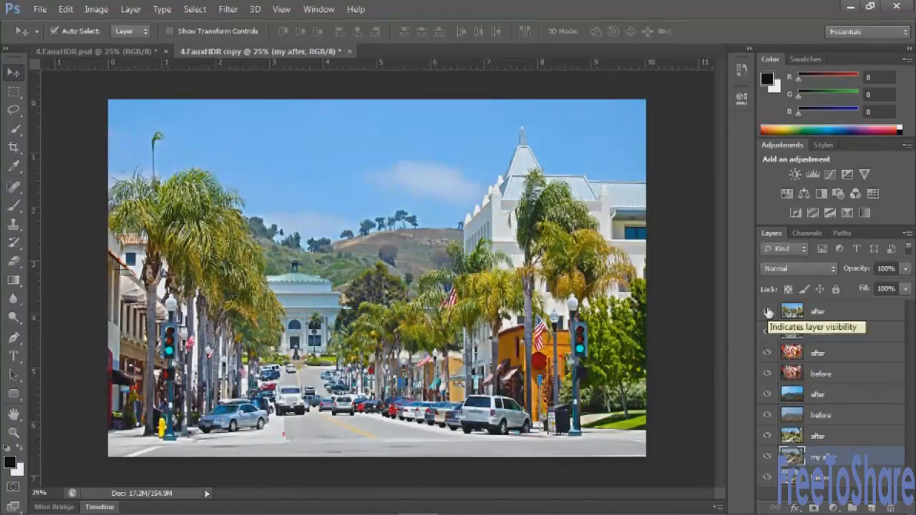